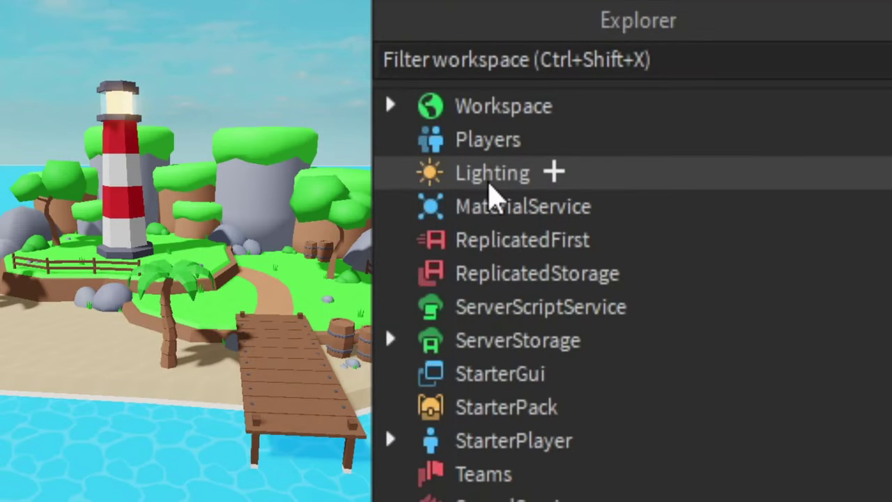
Select the Lighting service and set its Ambient colour to 200, 160, 225
{"action": "left_click", "coordinate": [485, 181]}
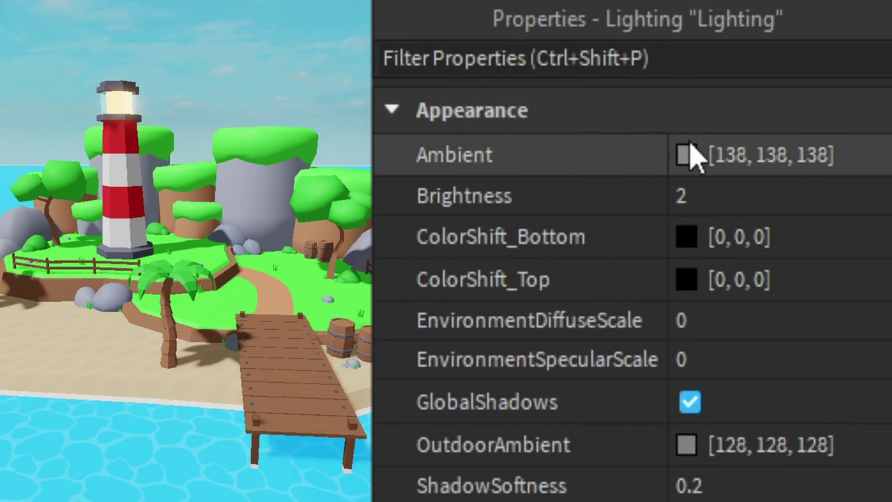
{"action": "left_click", "coordinate": [878, 155]}
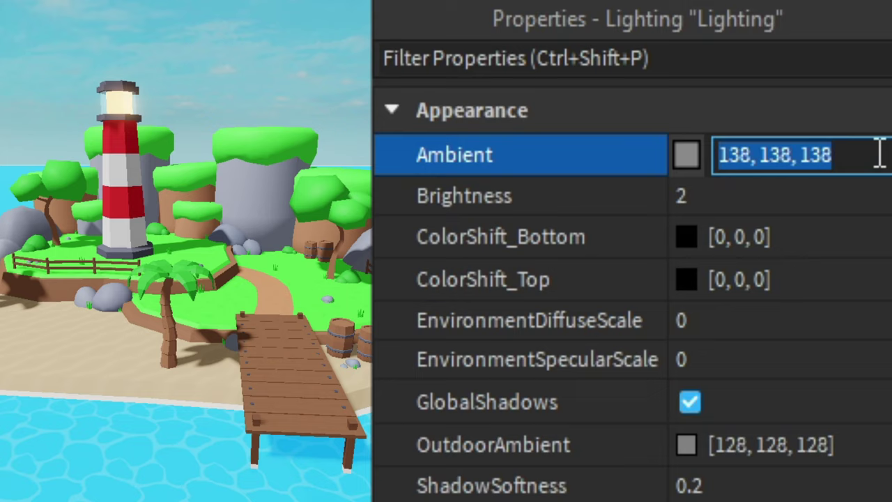
{"action": "type", "text": "2"}
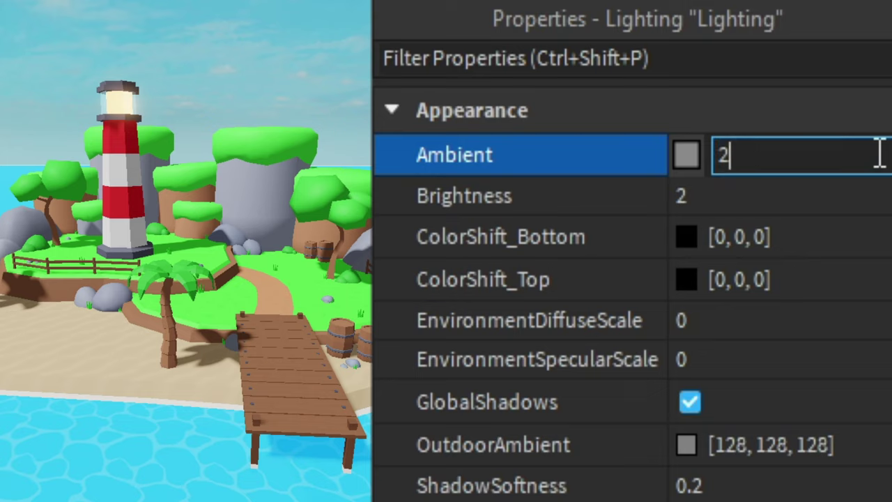
{"action": "type", "text": "00, 16"}
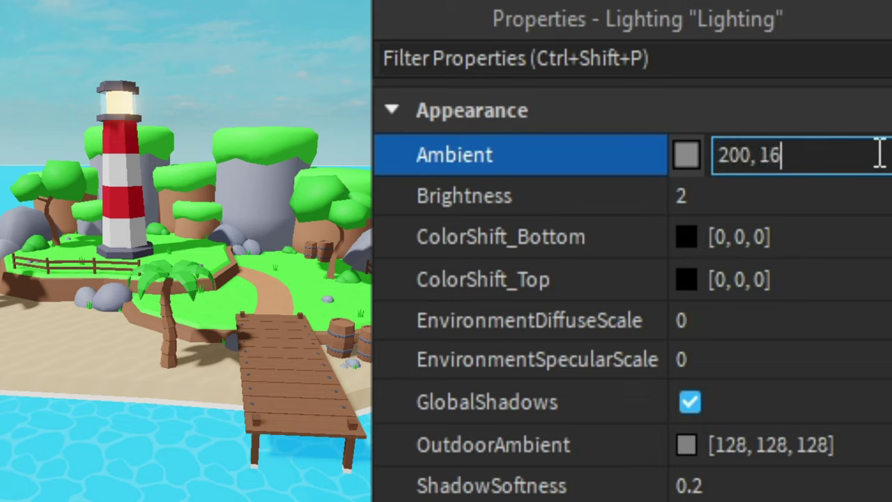
{"action": "type", "text": "0, 2"}
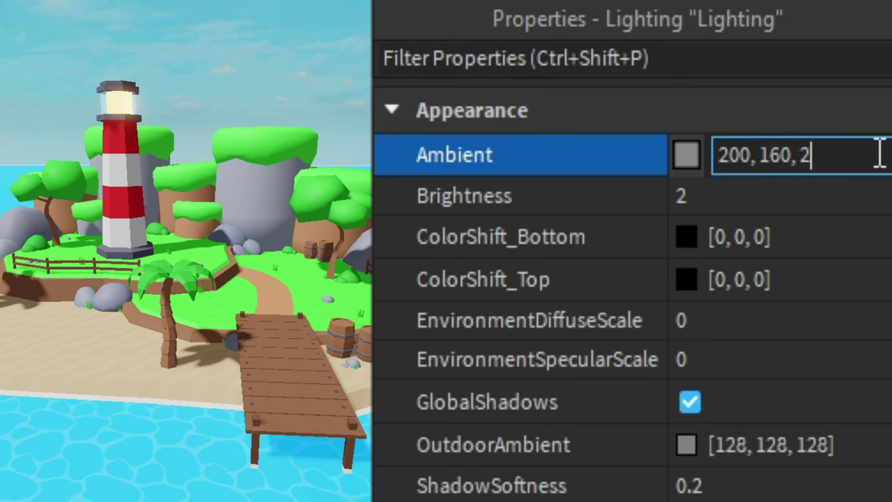
{"action": "type", "text": "2"}
{"action": "type", "text": "5"}
{"action": "key", "text": "Return"}
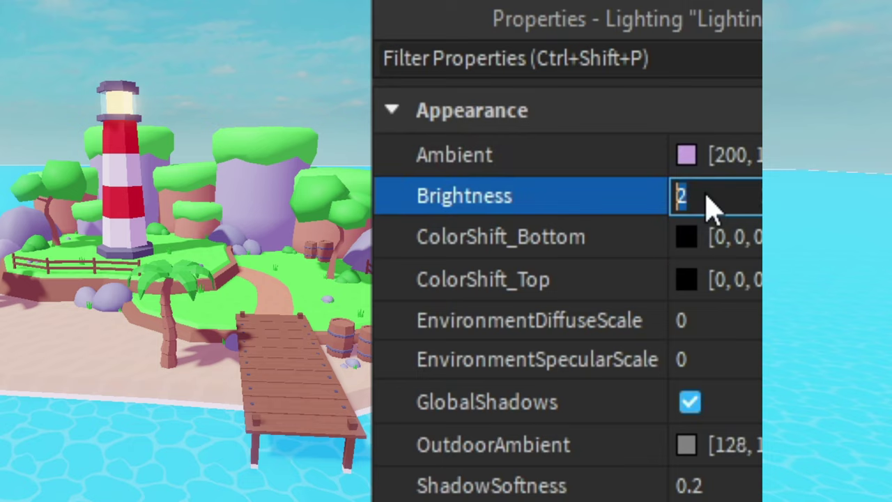
Set the Lighting service's Brightness to 2
{"action": "left_click", "coordinate": [725, 195]}
{"action": "type", "text": "2"}
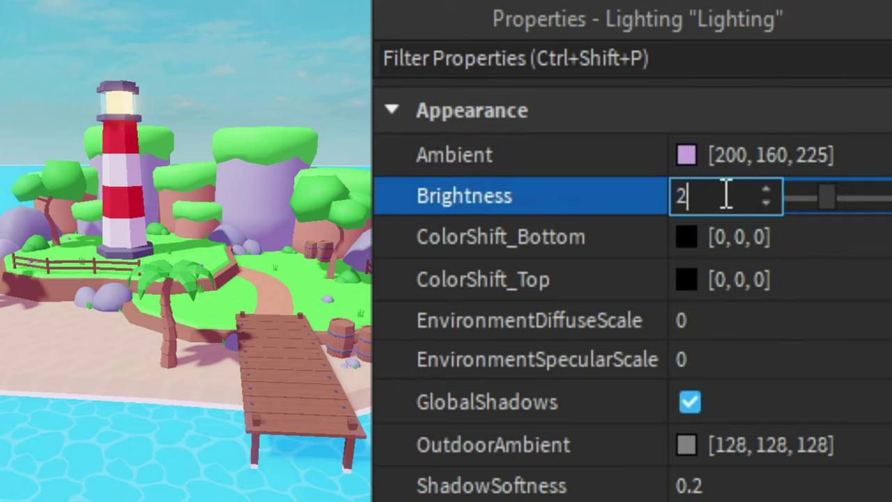
{"action": "key", "text": "Return"}
{"action": "left_click", "coordinate": [723, 193]}
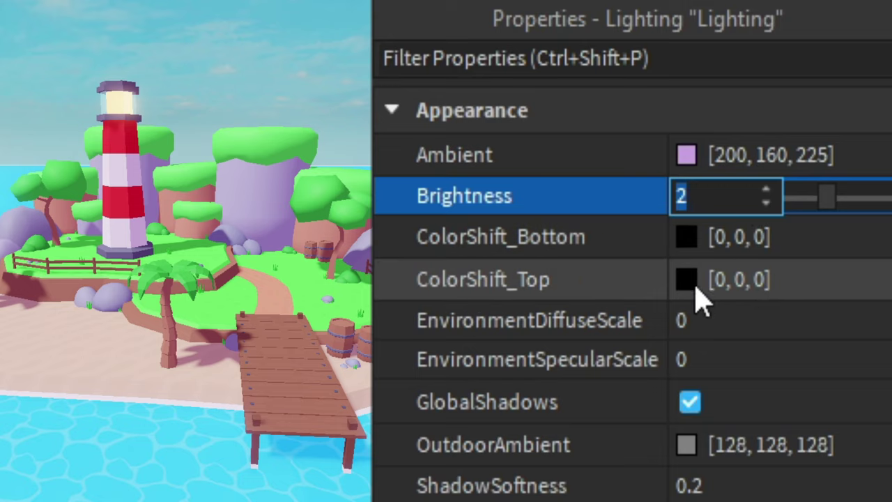
Set the ColorShift_Top colour of the Lighting service to 215, 190, 135
{"action": "left_click", "coordinate": [820, 288]}
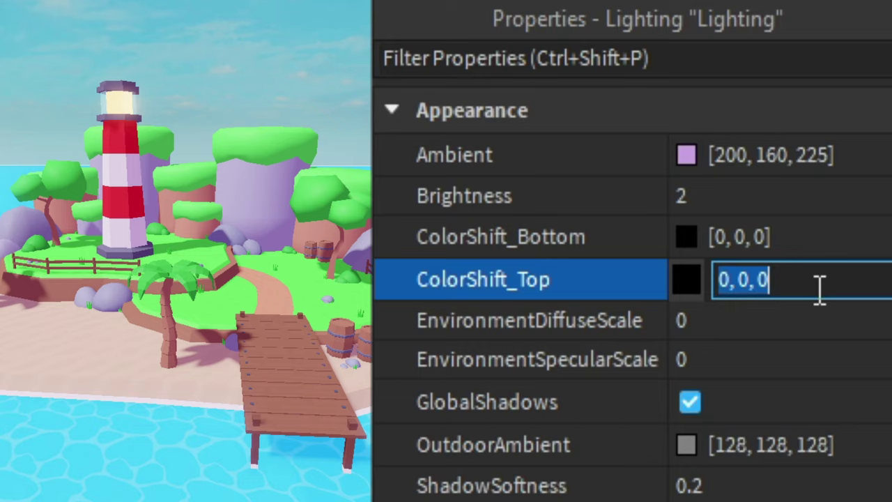
{"action": "type", "text": "215, "}
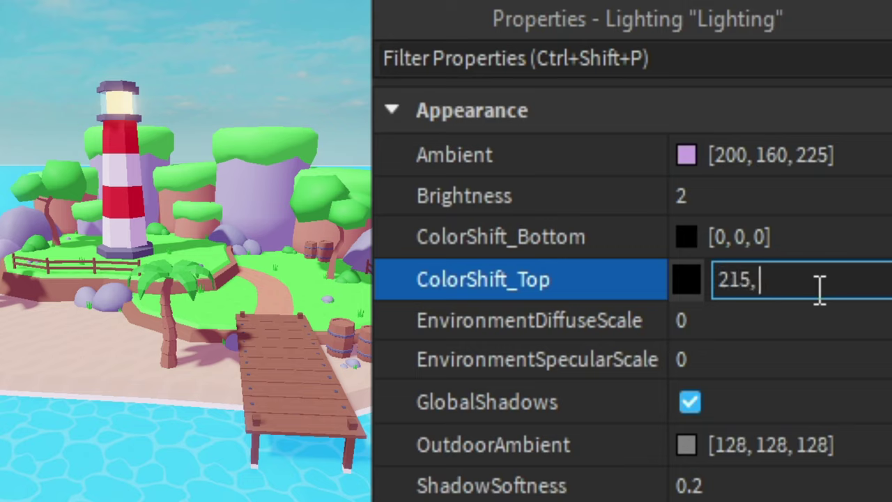
{"action": "type", "text": "190"}
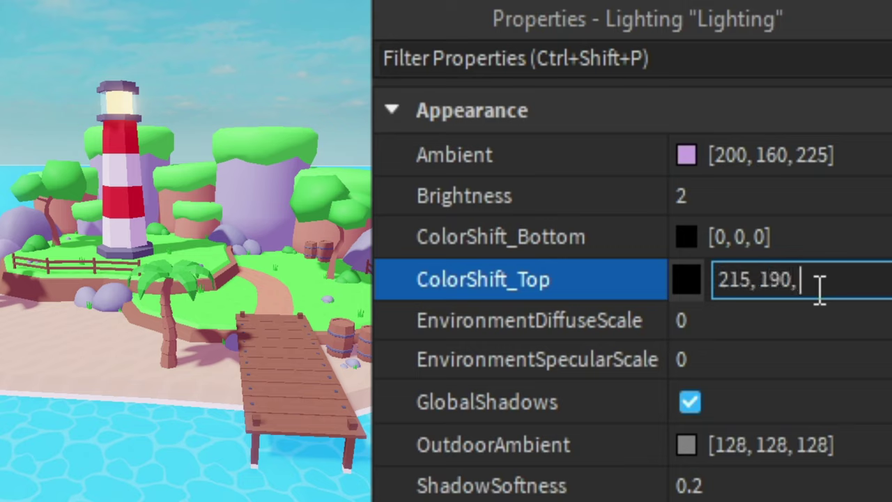
{"action": "type", "text": ", 135"}
{"action": "key", "text": "Return"}
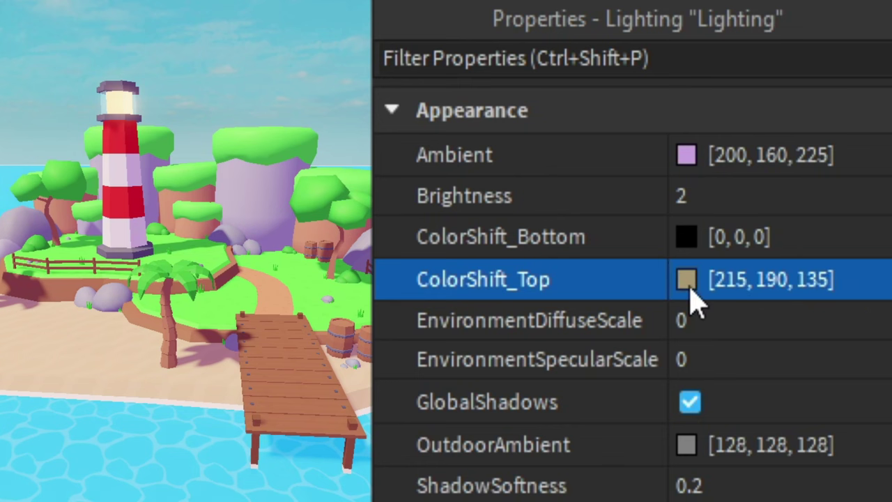
Set EnvironmentDiffuseScale to 0.3 and EnvironmentSpecularScale to 0.25
{"action": "left_click", "coordinate": [688, 282]}
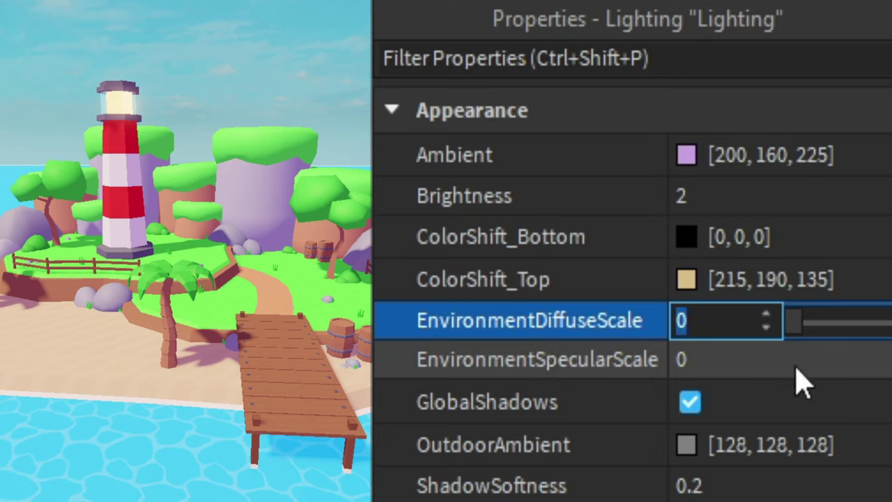
{"action": "type", "text": "0.3"}
{"action": "key", "text": "Return"}
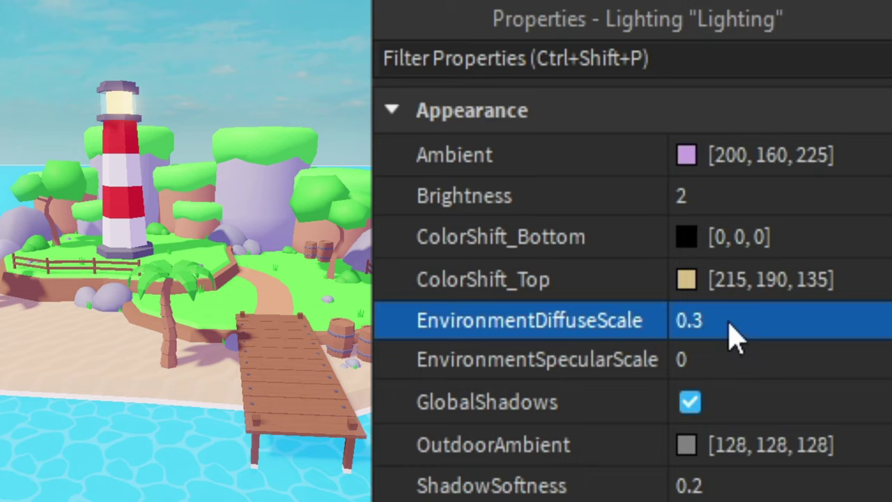
{"action": "key", "text": "Tab"}
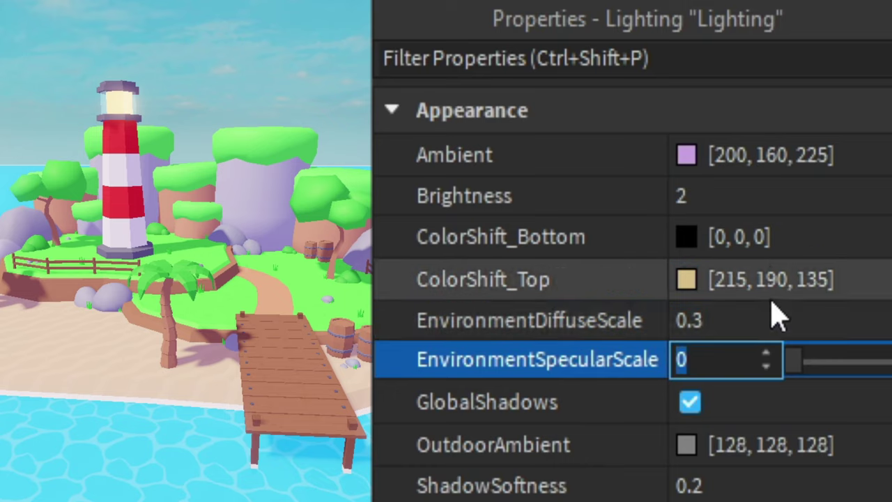
{"action": "type", "text": "0.25"}
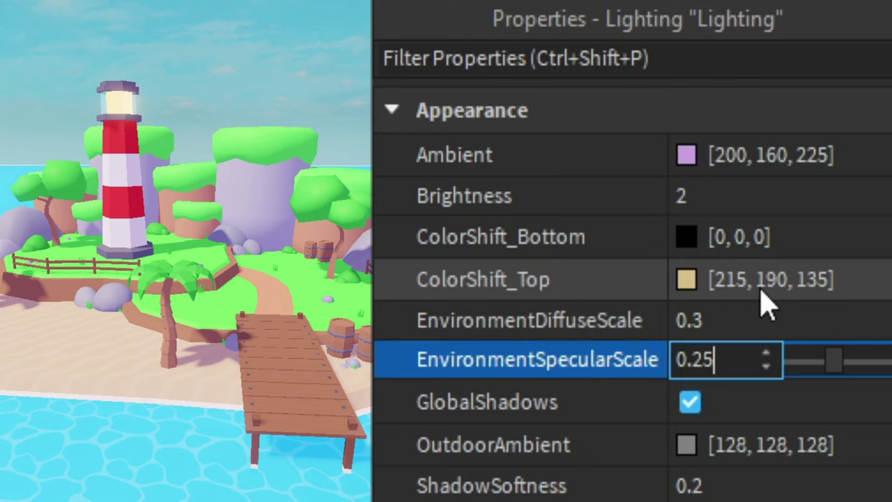
{"action": "key", "text": "Return"}
Turn GlobalShadows off and on again to compare, and set the OutdoorAmbient colour to 125, 100, 150
{"action": "left_click", "coordinate": [753, 400]}
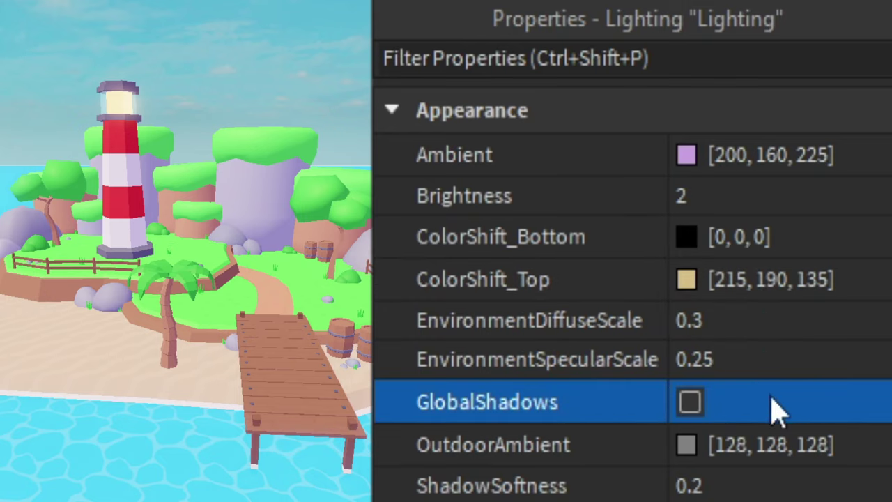
{"action": "left_click", "coordinate": [729, 410]}
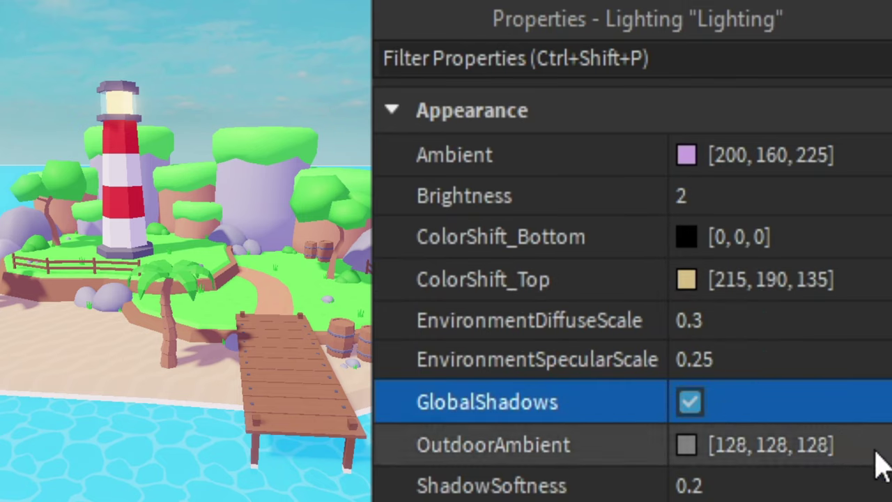
{"action": "left_click", "coordinate": [873, 444]}
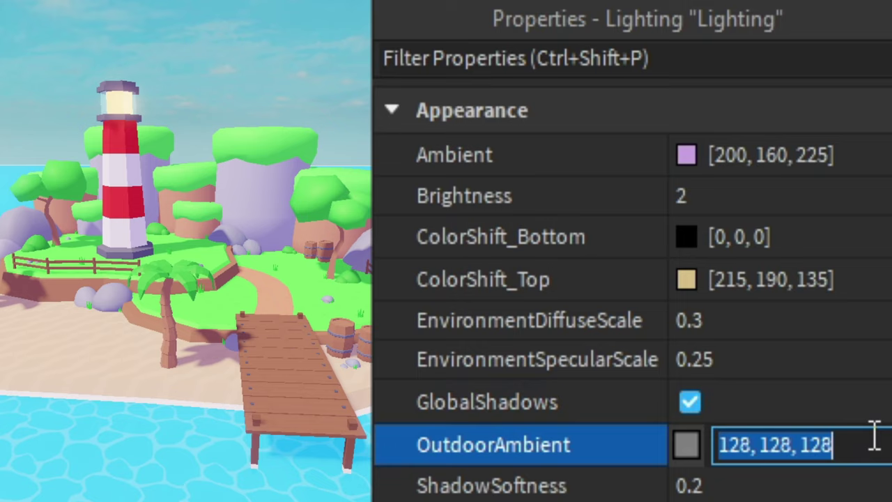
{"action": "type", "text": "12"}
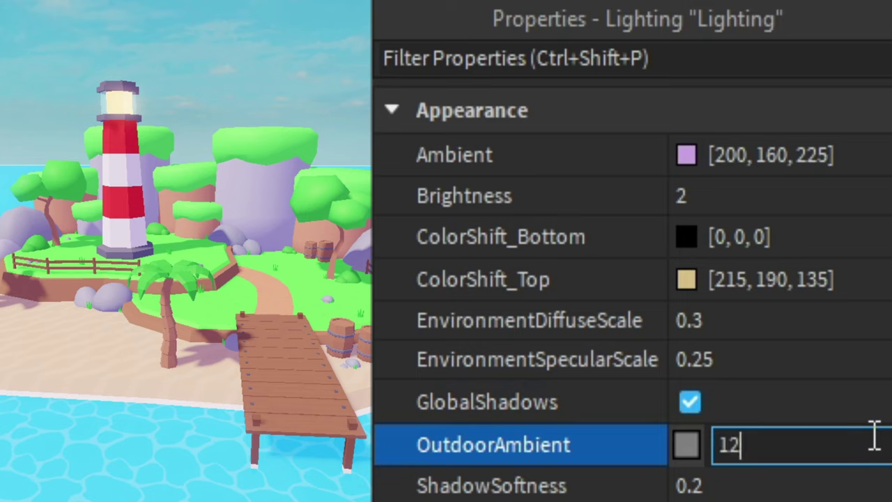
{"action": "type", "text": "5, 10"}
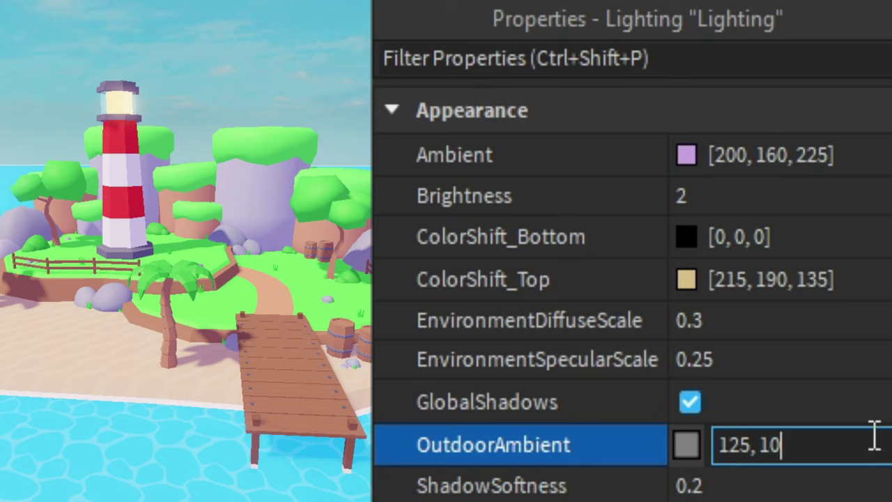
{"action": "type", "text": "0, 150"}
{"action": "key", "text": "Return"}
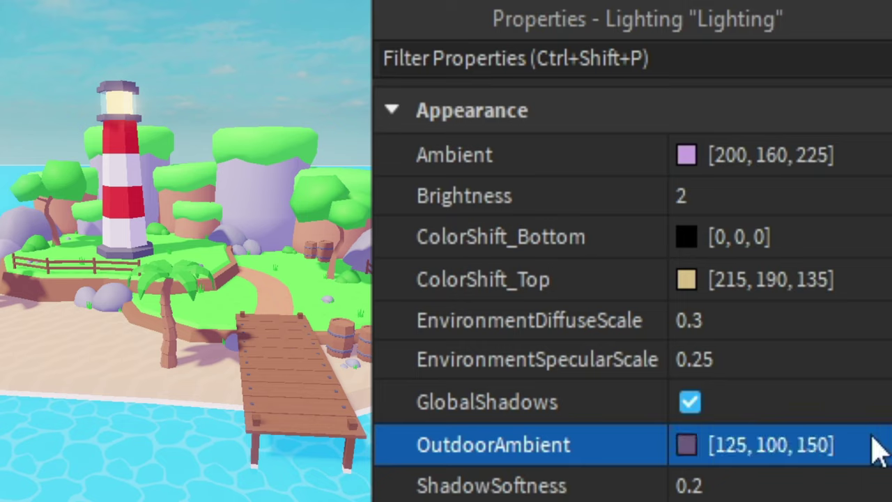
Set ShadowSoftness to 0 and inspect the palm tree's shadow on the sand up close
{"action": "left_click", "coordinate": [799, 487]}
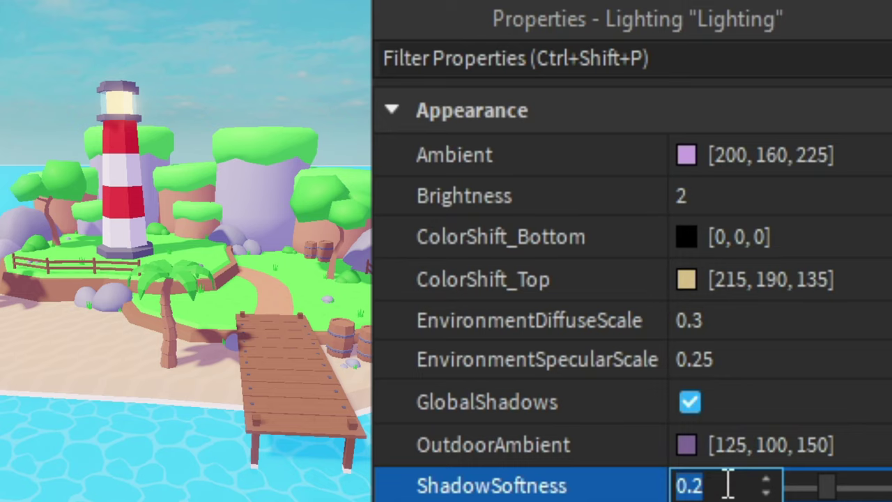
{"action": "key", "text": "w"}
{"action": "right_click_drag", "start_coordinate": [185, 314], "coordinate": [237, 370]}
{"action": "right_click_drag", "start_coordinate": [244, 314], "coordinate": [237, 310]}
{"action": "left_click", "coordinate": [713, 496]}
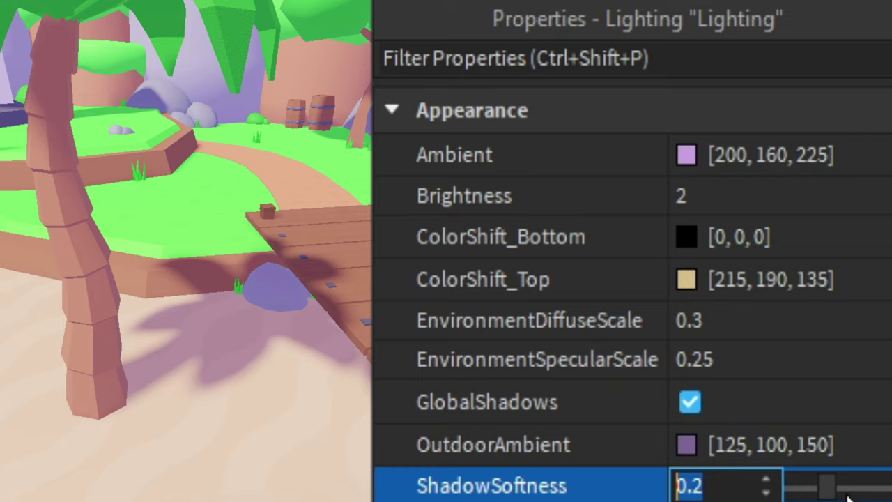
{"action": "left_click_drag", "start_coordinate": [832, 491], "coordinate": [792, 487]}
{"action": "scroll", "coordinate": [283, 348], "scroll_direction": "up", "scroll_amount": 3}
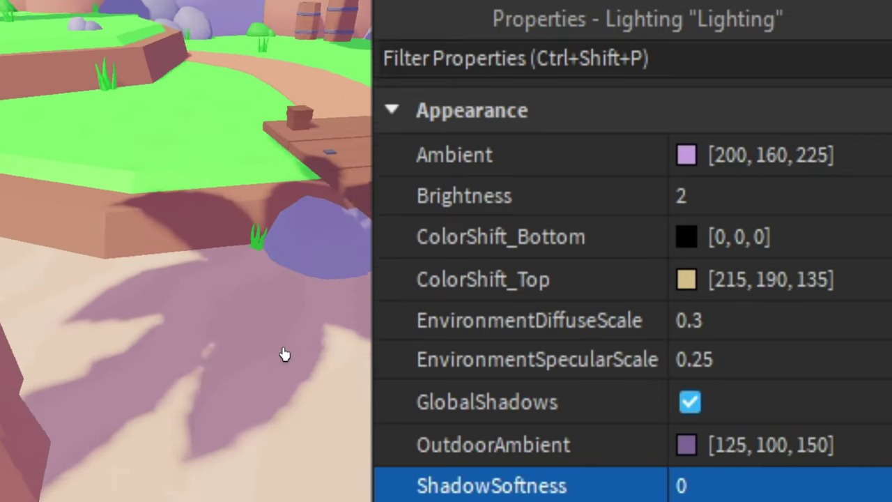
{"action": "scroll", "coordinate": [284, 354], "scroll_direction": "up", "scroll_amount": 2}
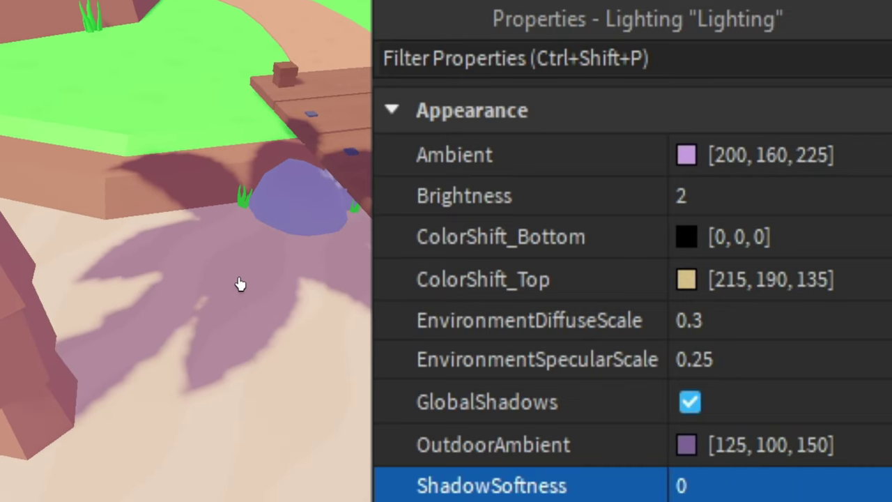
Set the Lighting service's ShadowSoftness to 0.2
{"action": "left_click", "coordinate": [686, 485]}
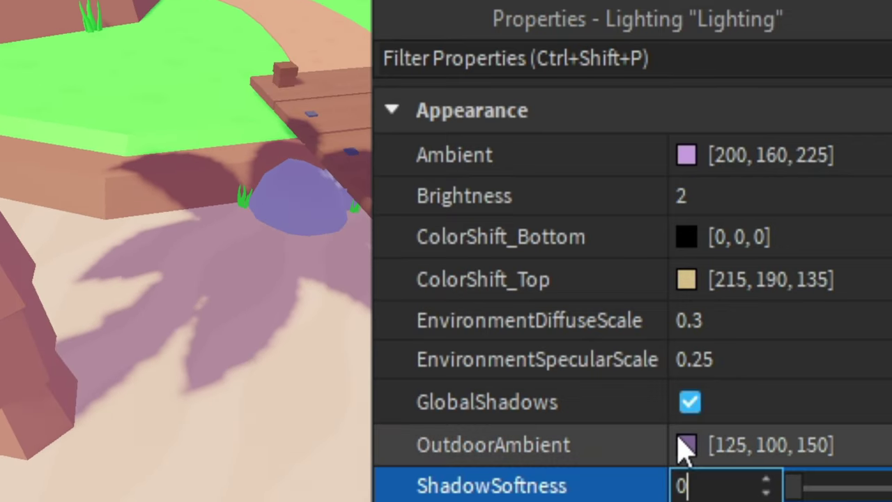
{"action": "type", "text": "2"}
{"action": "key", "text": "Return"}
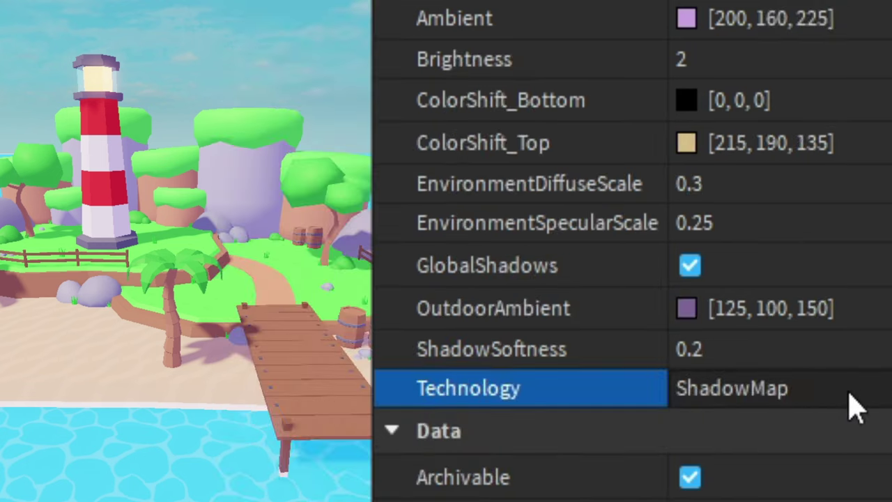
Switch the lighting Technology to Compatibility for comparison and set it back to ShadowMap
{"action": "left_click", "coordinate": [852, 404]}
{"action": "left_click", "coordinate": [737, 420]}
{"action": "scroll", "coordinate": [634, 438], "scroll_direction": "down", "scroll_amount": 1}
{"action": "left_click", "coordinate": [766, 348]}
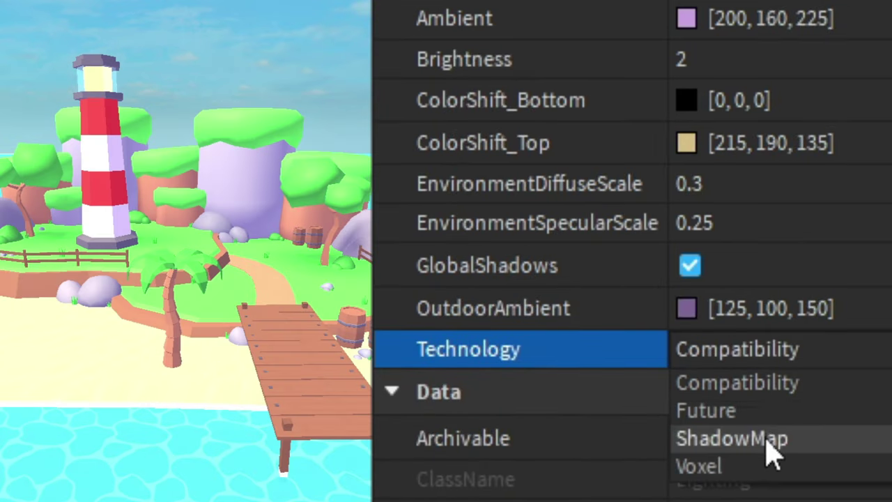
{"action": "left_click", "coordinate": [815, 438]}
Set the Lighting service's ClockTime to 14
{"action": "scroll", "coordinate": [815, 439], "scroll_direction": "down", "scroll_amount": 5}
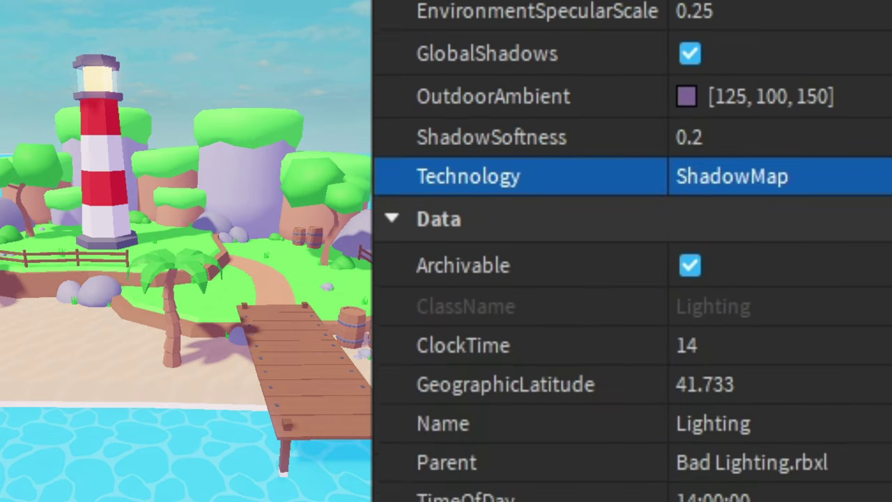
{"action": "left_click", "coordinate": [783, 155]}
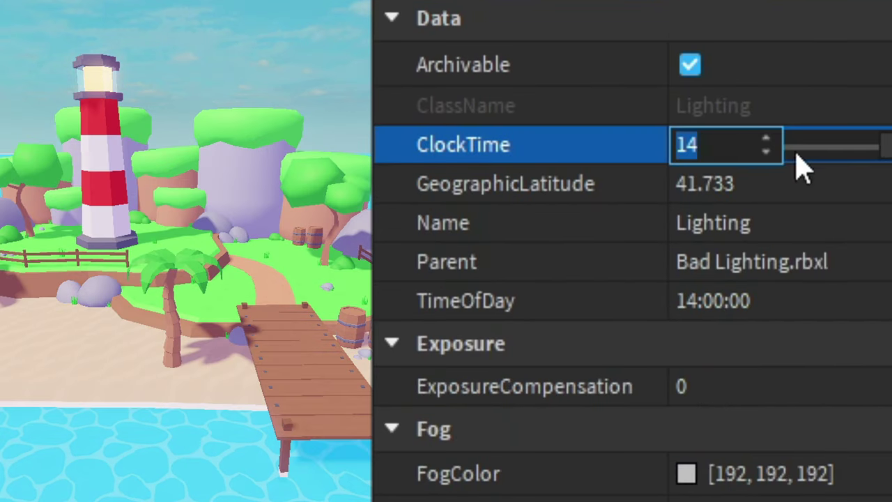
{"action": "key", "text": "Return"}
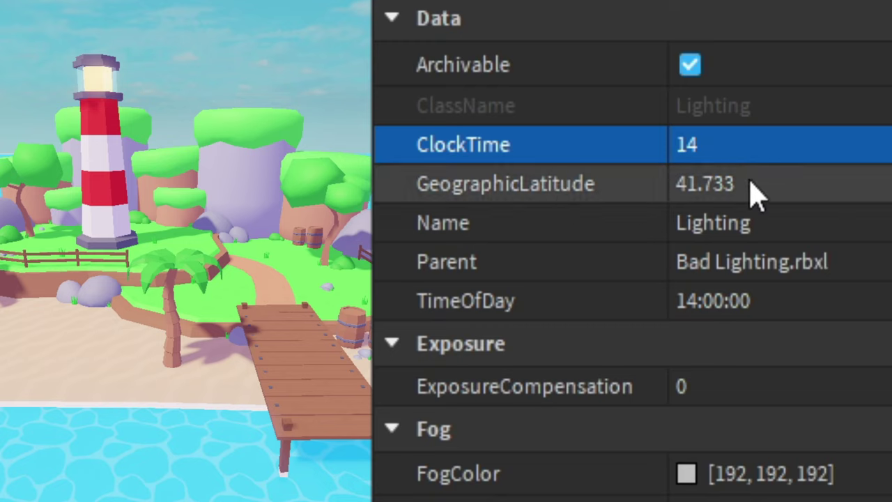
Set GeographicLatitude to 40, try a different latitude for comparison, and return it to 40
{"action": "left_click", "coordinate": [754, 185]}
{"action": "type", "text": "40"}
{"action": "key", "text": "Return"}
{"action": "left_click", "coordinate": [753, 186]}
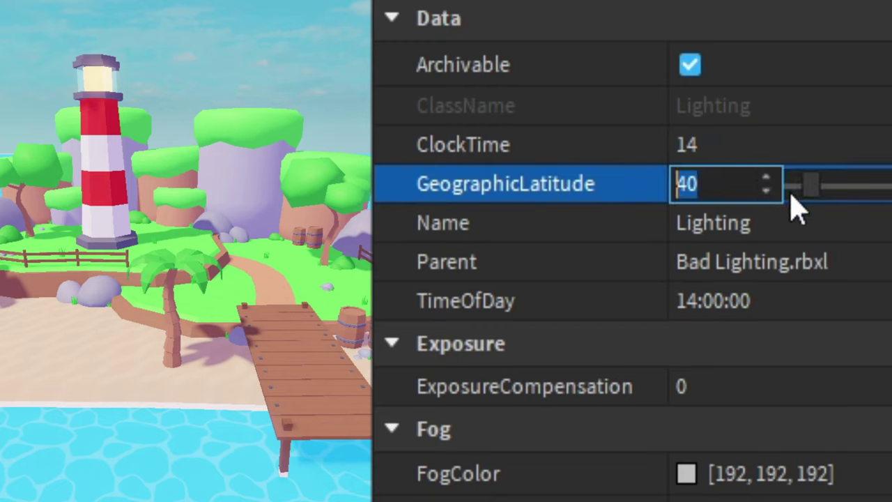
{"action": "left_click_drag", "start_coordinate": [808, 186], "coordinate": [841, 188]}
{"action": "double_click", "coordinate": [725, 186]}
{"action": "type", "text": "40"}
{"action": "key", "text": "Return"}
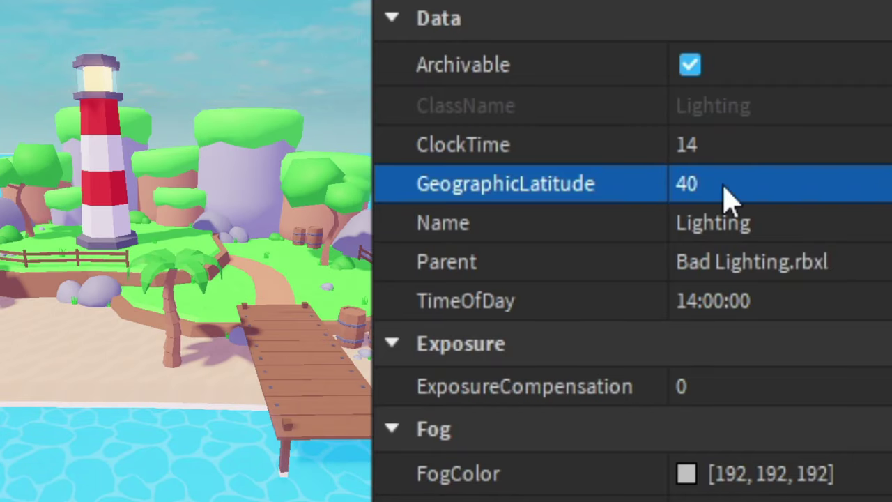
Set the Lighting service's FogColor to 200, 170, 250
{"action": "scroll", "coordinate": [826, 392], "scroll_direction": "down", "scroll_amount": 3}
{"action": "left_click", "coordinate": [727, 272]}
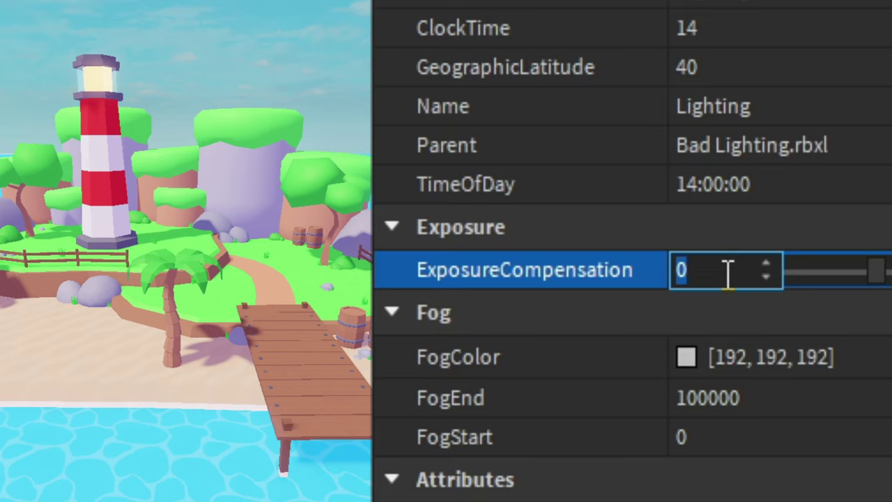
{"action": "left_click", "coordinate": [873, 359]}
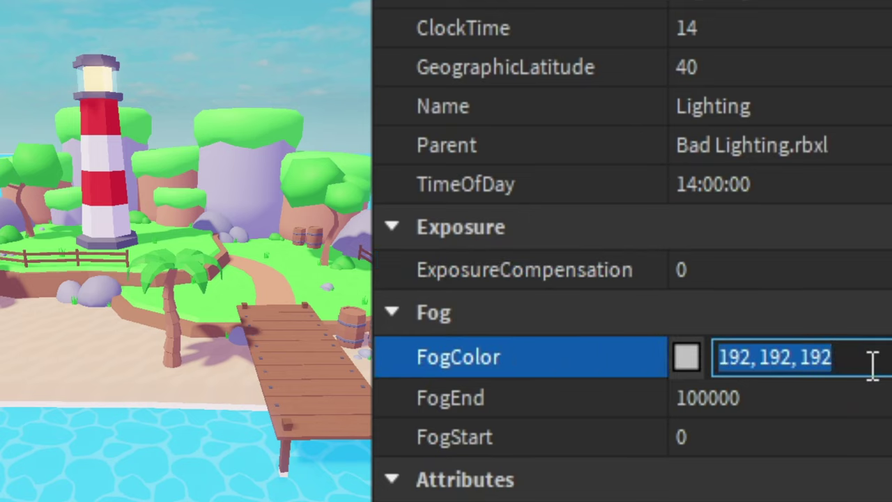
{"action": "type", "text": "200, 1"}
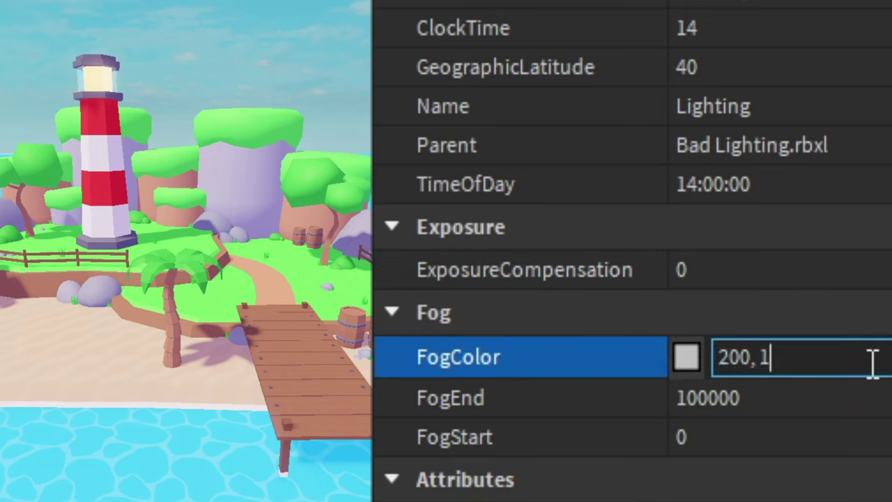
{"action": "type", "text": "70, "}
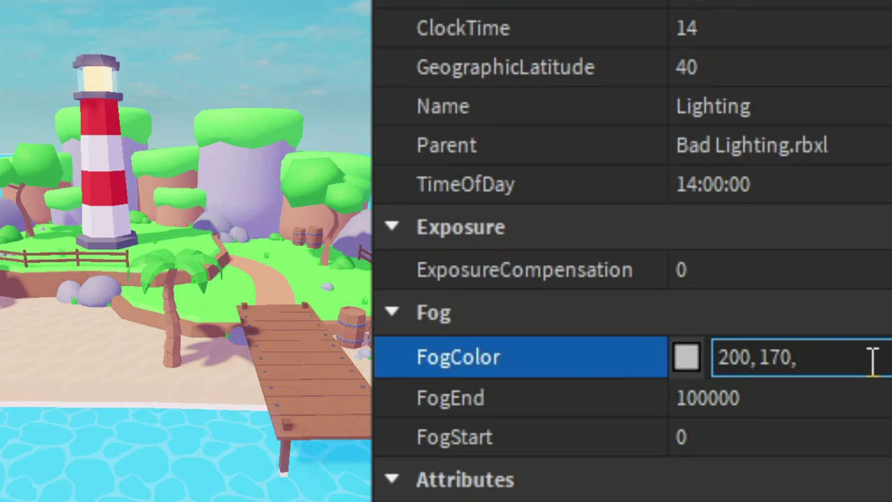
{"action": "type", "text": "250"}
{"action": "key", "text": "Return"}
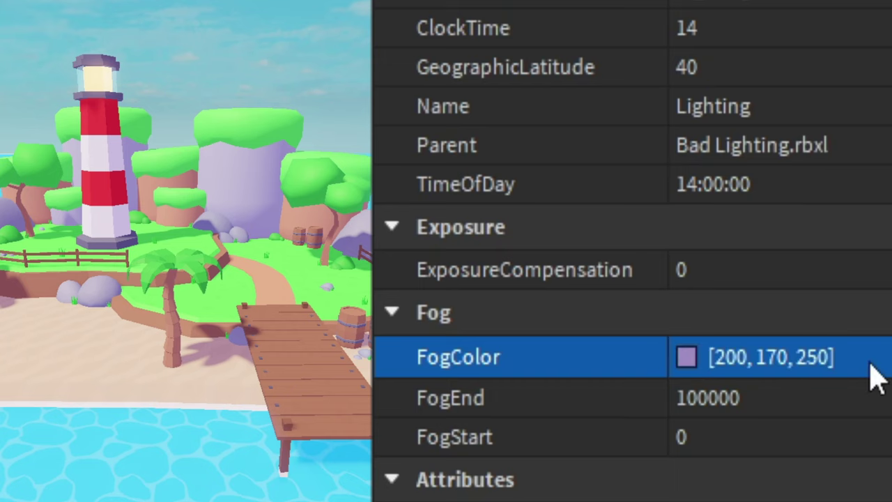
{"action": "left_click", "coordinate": [686, 357]}
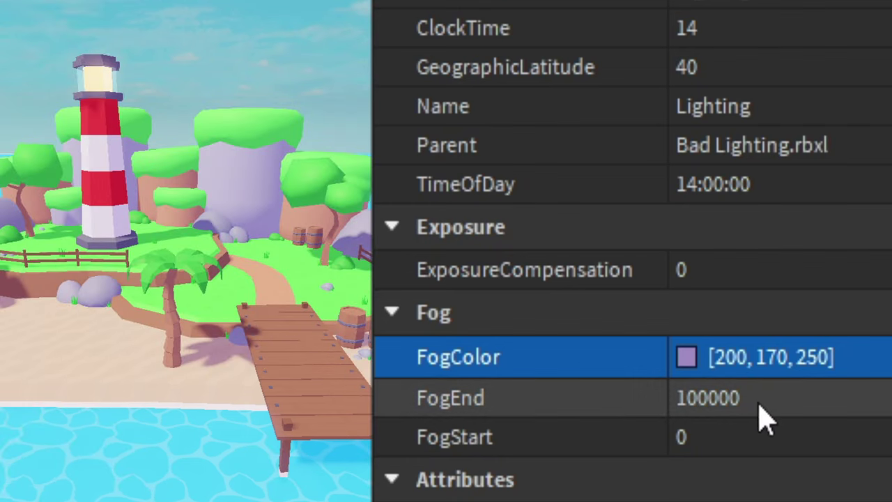
Set the Lighting service's FogEnd to 2500
{"action": "left_click", "coordinate": [764, 403]}
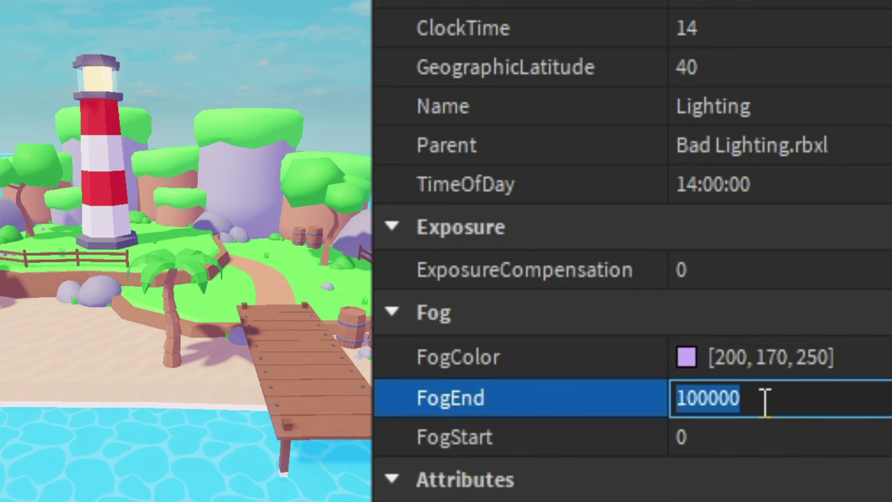
{"action": "type", "text": "2500"}
{"action": "key", "text": "Return"}
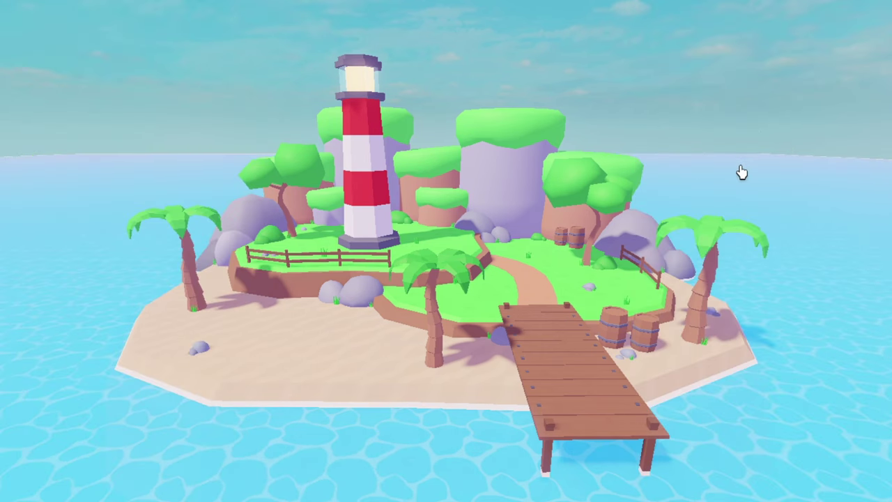
Try FogEnd values of 10000000 and 100 to compare the fog distance, and return it to 2500
{"action": "left_click", "coordinate": [748, 394]}
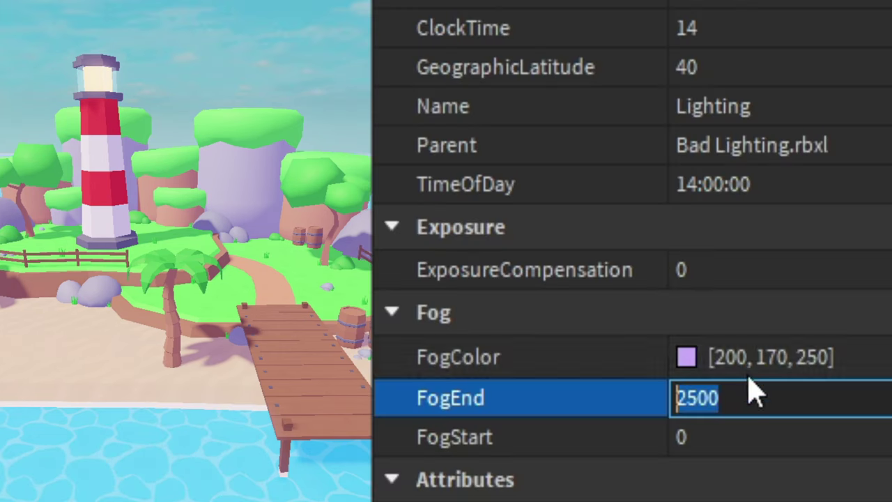
{"action": "type", "text": "10000000"}
{"action": "key", "text": "Return"}
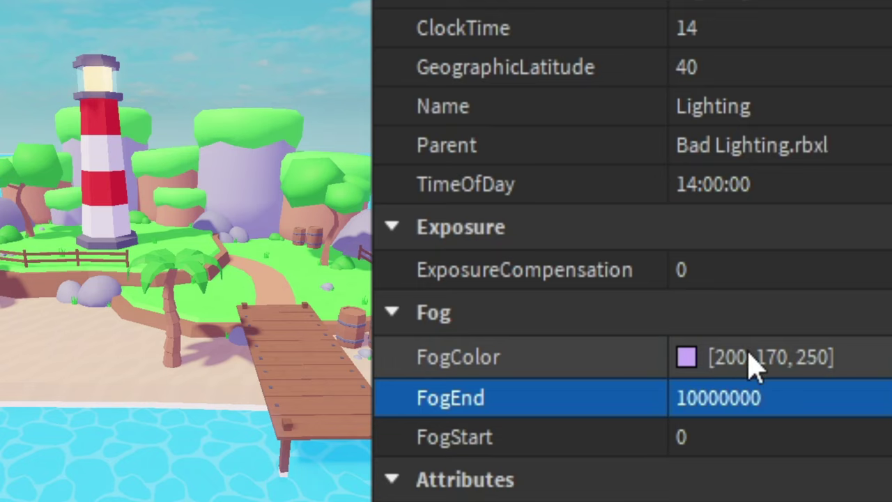
{"action": "left_click", "coordinate": [792, 393]}
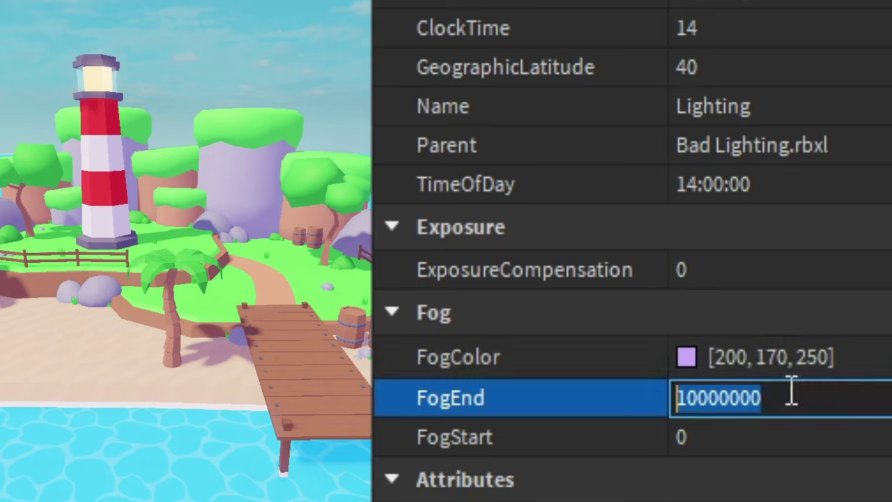
{"action": "type", "text": "100"}
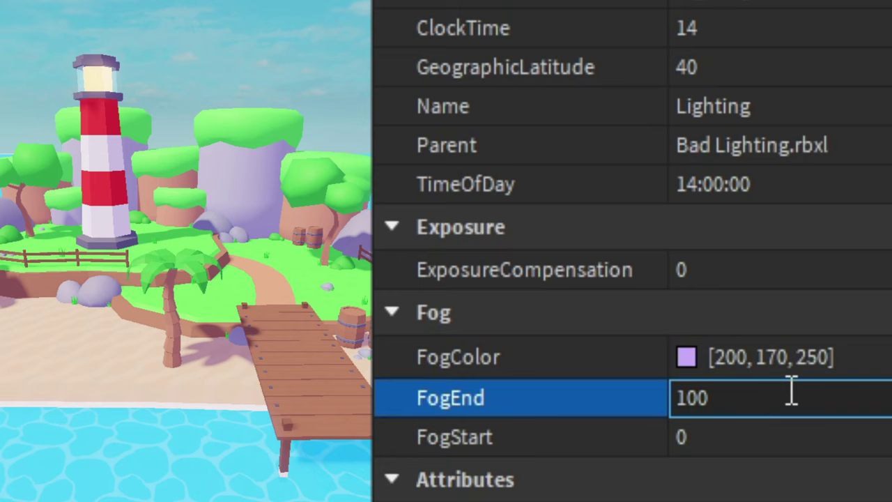
{"action": "key", "text": "Return"}
{"action": "left_click", "coordinate": [792, 394]}
{"action": "type", "text": "2500"}
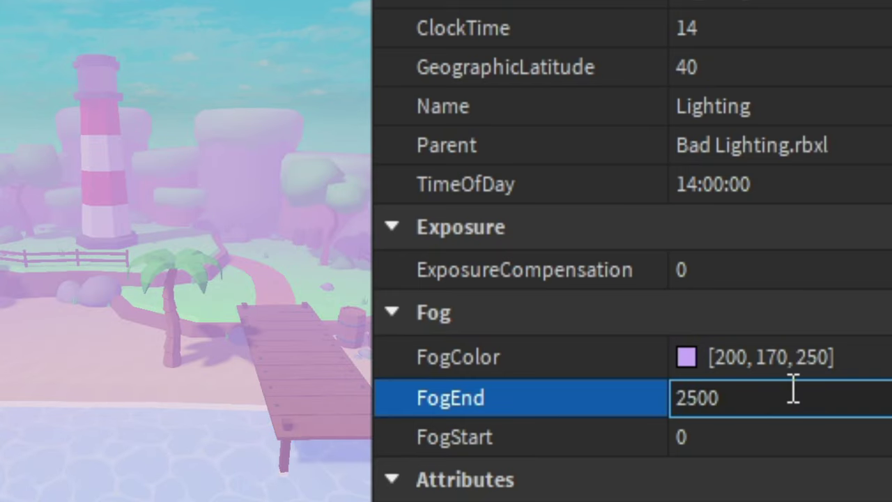
{"action": "key", "text": "Return"}
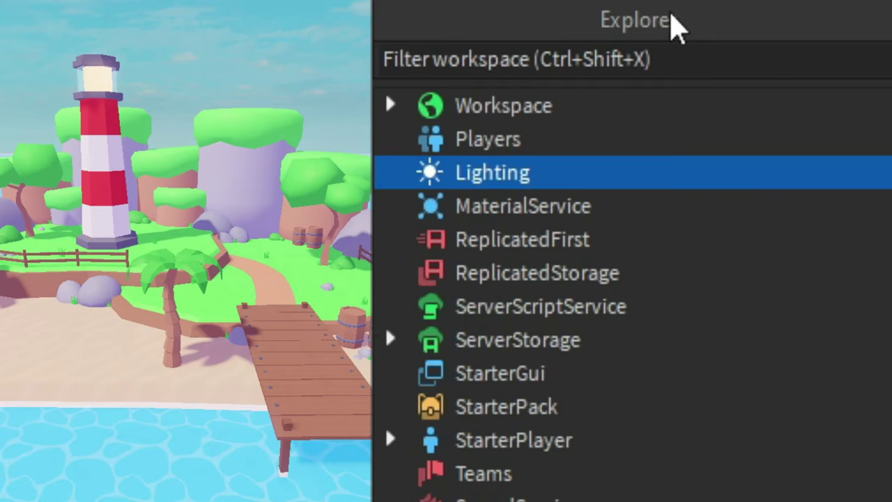
Add a ColorCorrectionEffect to the Lighting service and set its Brightness to 0.05
{"action": "mouse_move", "coordinate": [488, 175]}
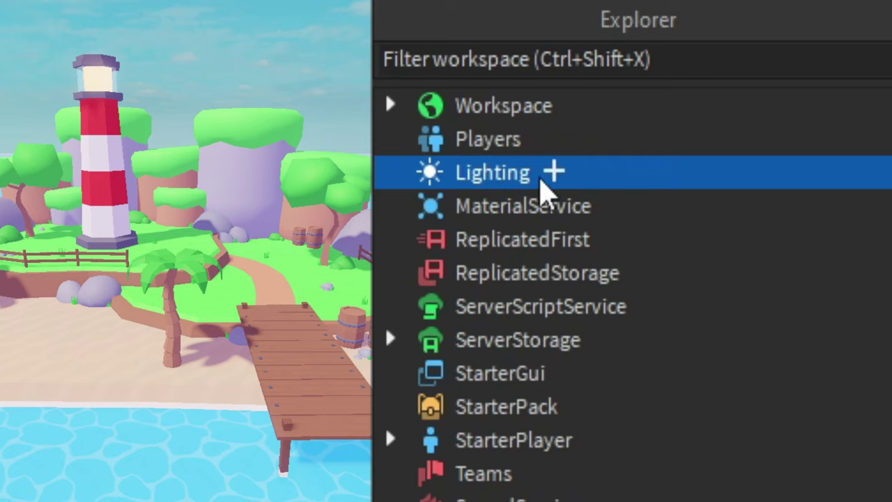
{"action": "left_click", "coordinate": [554, 173]}
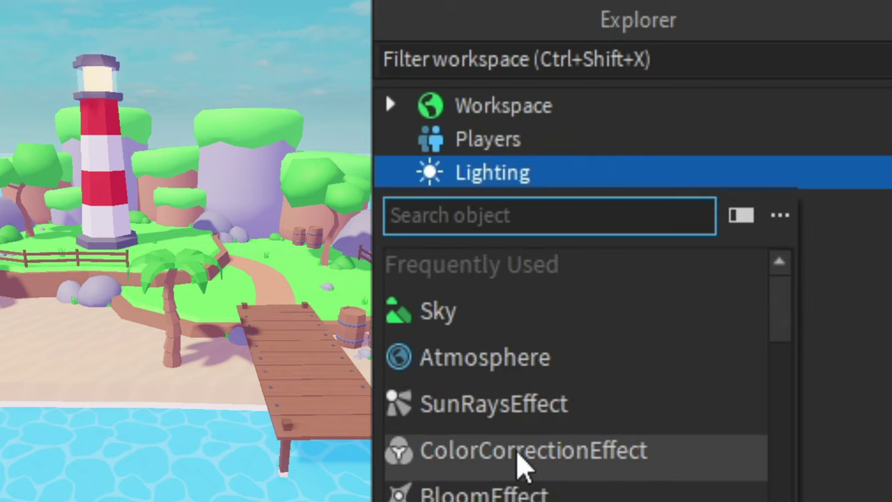
{"action": "left_click", "coordinate": [516, 465]}
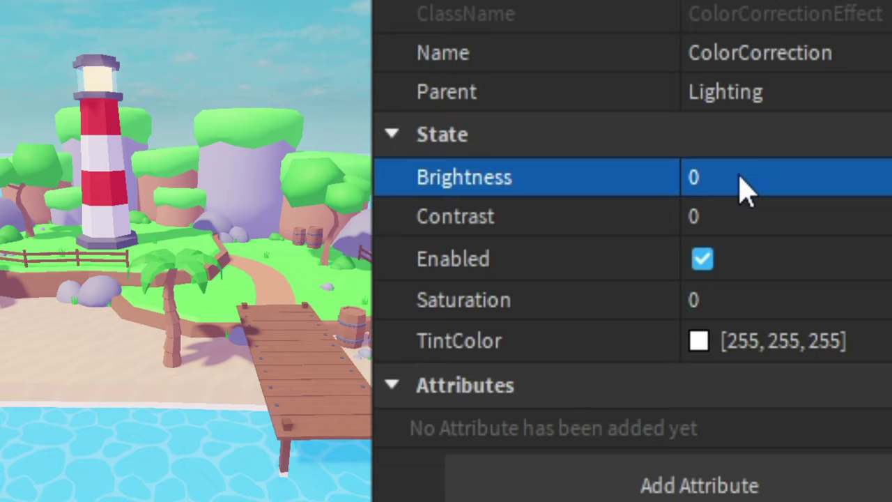
{"action": "left_click", "coordinate": [739, 176]}
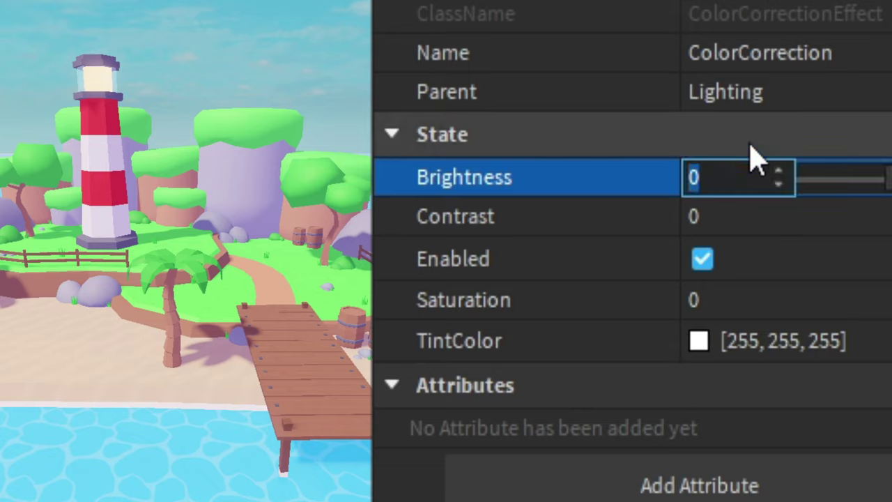
{"action": "type", "text": "0.05"}
{"action": "key", "text": "Return"}
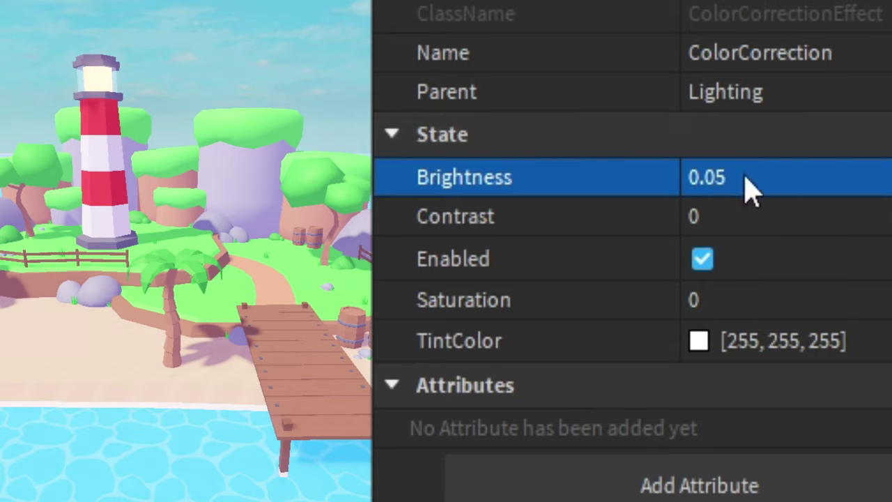
Set the ColorCorrection effect's Contrast to 0.1 and its Saturation to 0.15
{"action": "left_click", "coordinate": [754, 231]}
{"action": "type", "text": "0.1"}
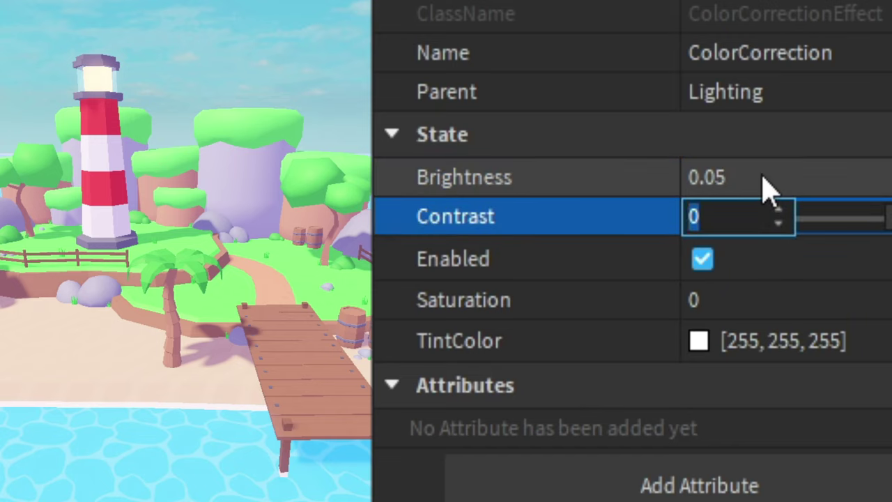
{"action": "key", "text": "Return"}
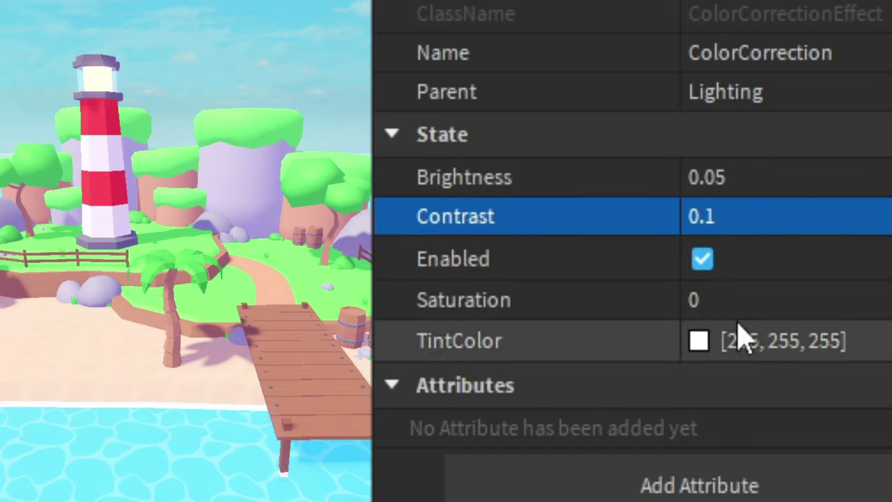
{"action": "left_click", "coordinate": [741, 298]}
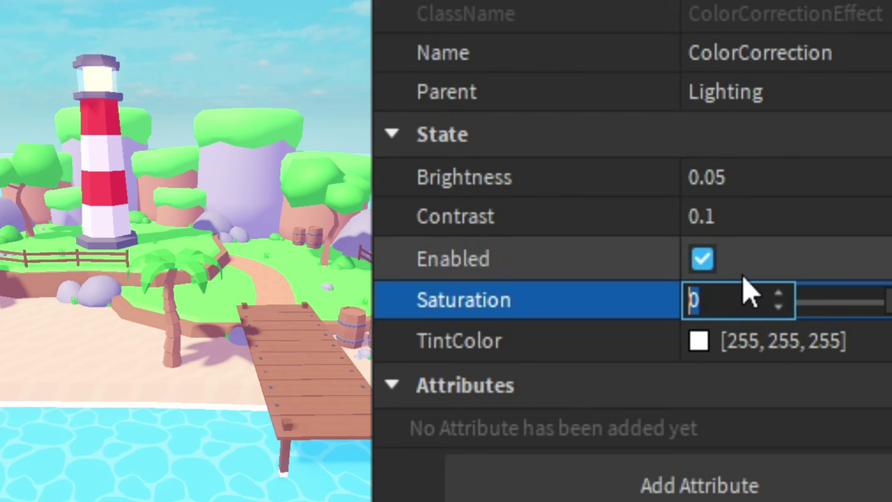
{"action": "type", "text": "0.15"}
{"action": "key", "text": "Return"}
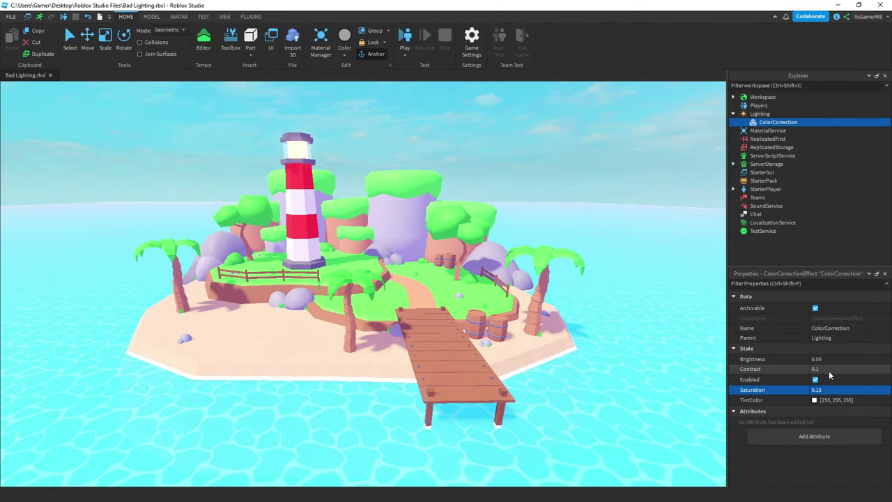
Apply the Afternoon Sky skybox to the scene with the Skyboxes plugin and close the skybox browser
{"action": "right_click_drag", "start_coordinate": [665, 194], "coordinate": [574, 158]}
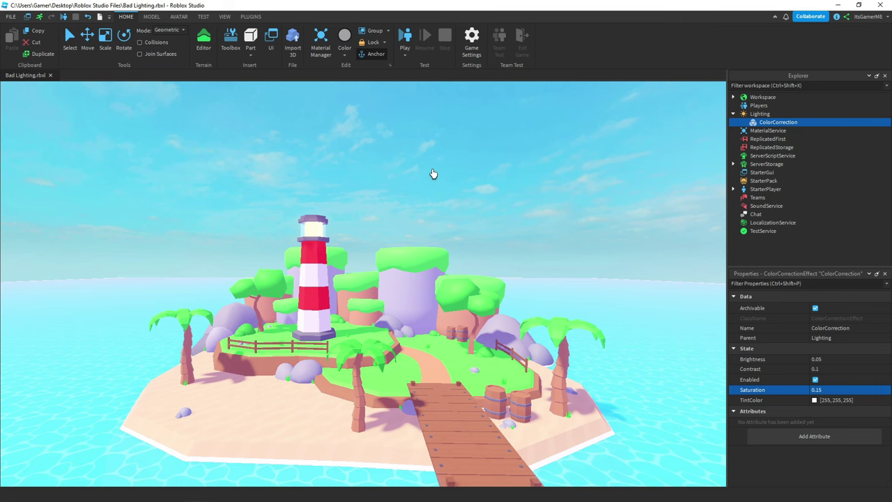
{"action": "left_click", "coordinate": [251, 16]}
{"action": "left_click", "coordinate": [529, 42]}
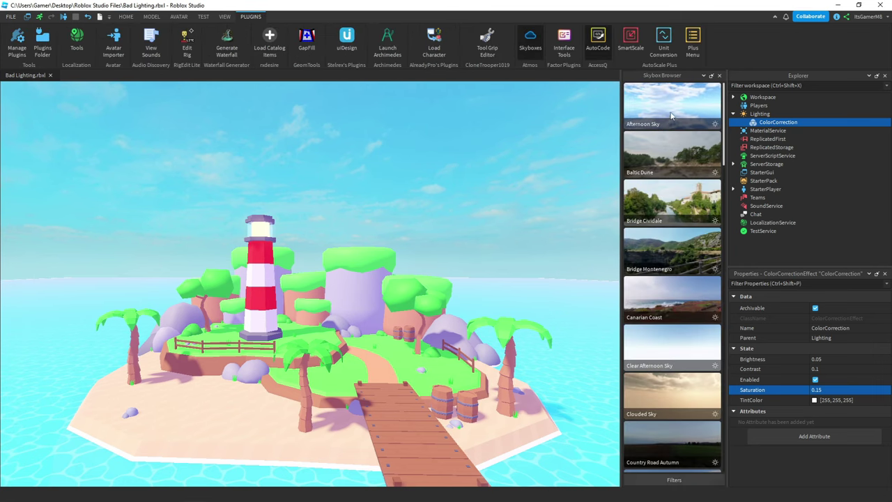
{"action": "scroll", "coordinate": [663, 131], "scroll_direction": "down", "scroll_amount": 10}
{"action": "scroll", "coordinate": [663, 129], "scroll_direction": "up", "scroll_amount": 13}
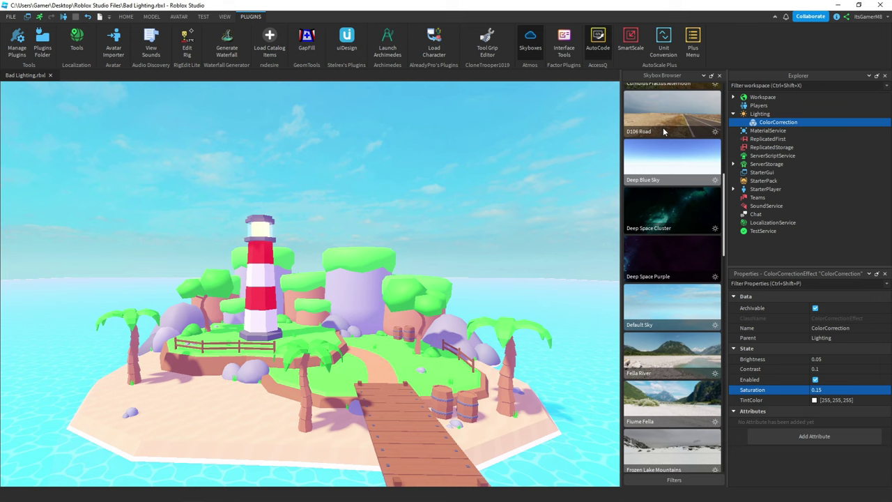
{"action": "scroll", "coordinate": [662, 131], "scroll_direction": "up", "scroll_amount": 2}
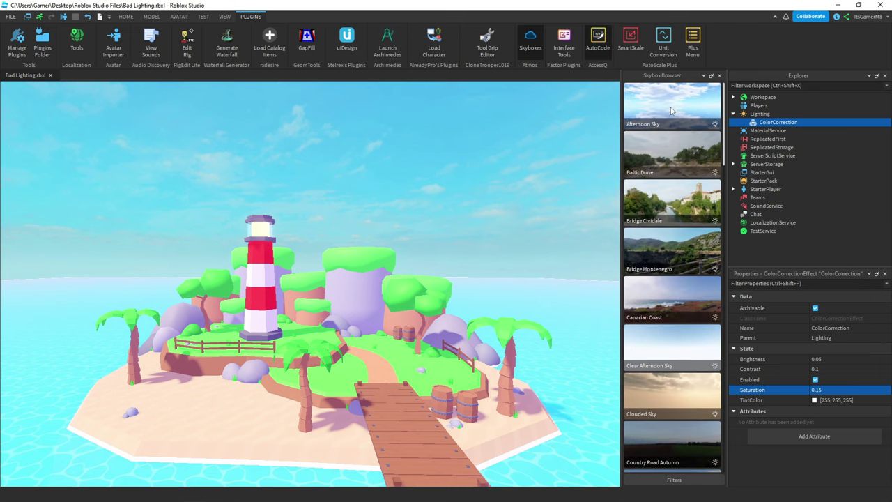
{"action": "left_click", "coordinate": [671, 110]}
{"action": "left_click", "coordinate": [574, 213]}
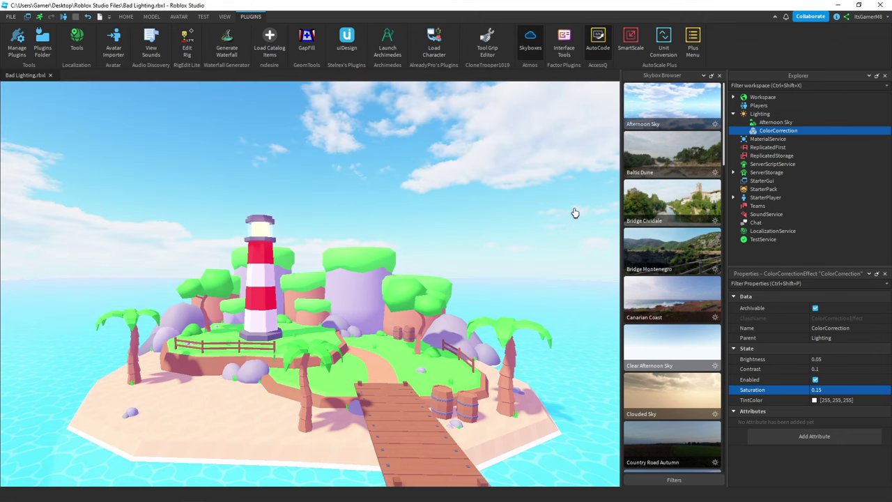
{"action": "left_click", "coordinate": [530, 47]}
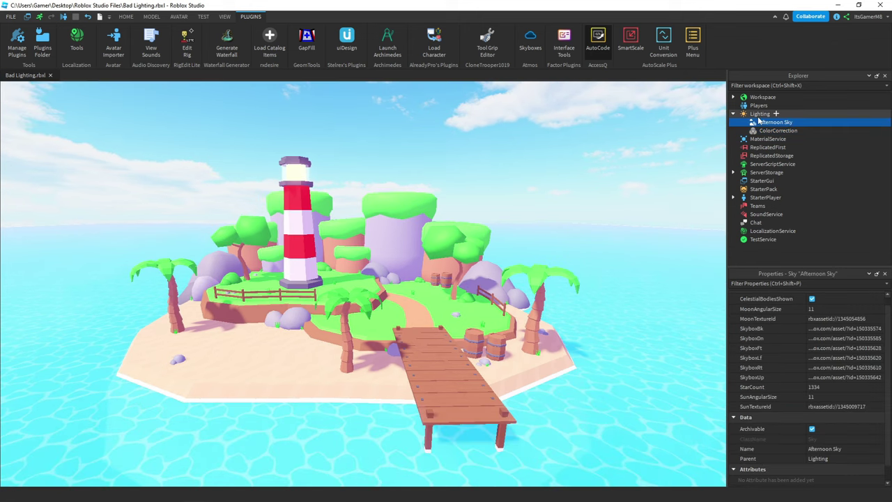
Select the Lighting service to show its properties
{"action": "left_click", "coordinate": [759, 114]}
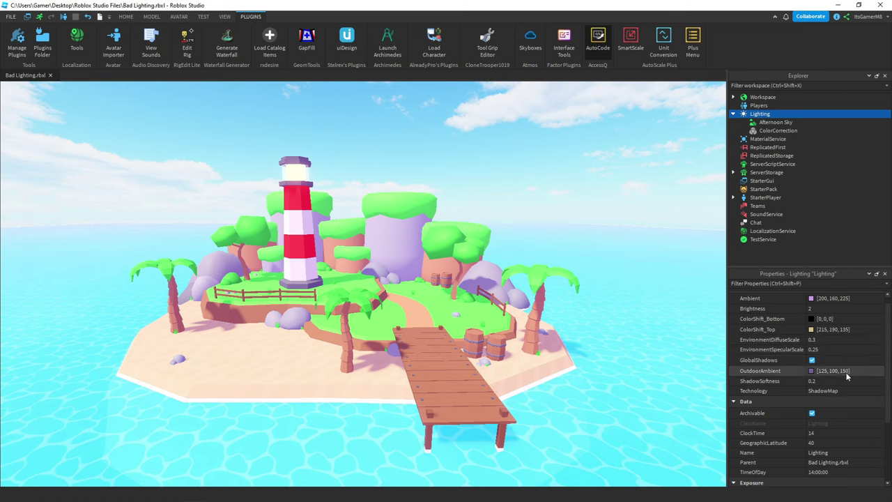